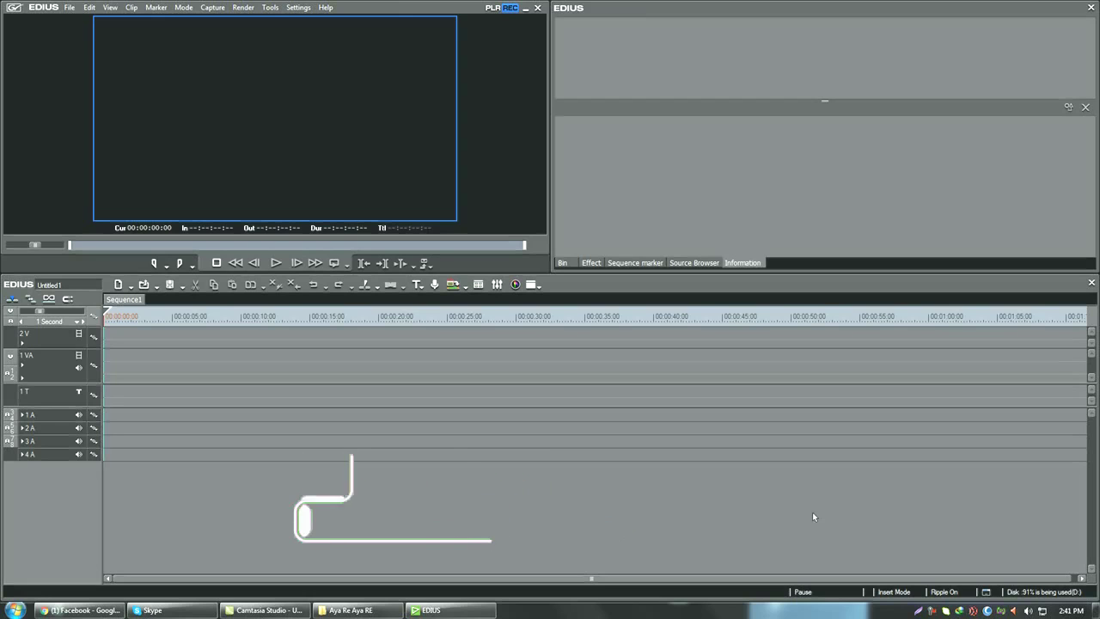
Import the clip "new balochi lewa 2017" from the SUBASAAN folder into the bin.
click(563, 262)
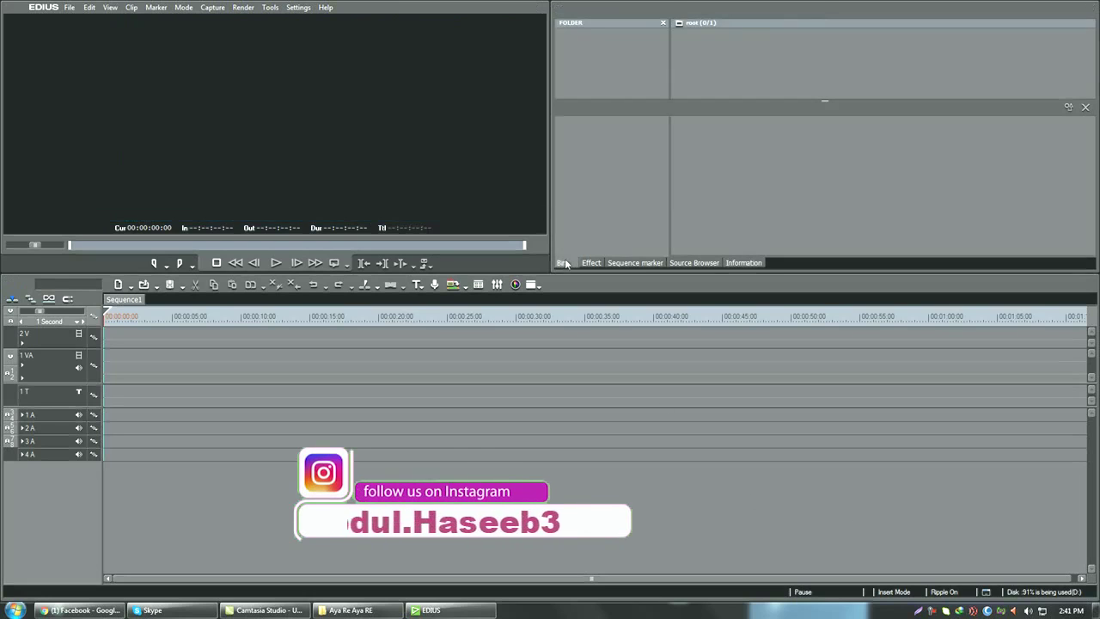
double_click(776, 177)
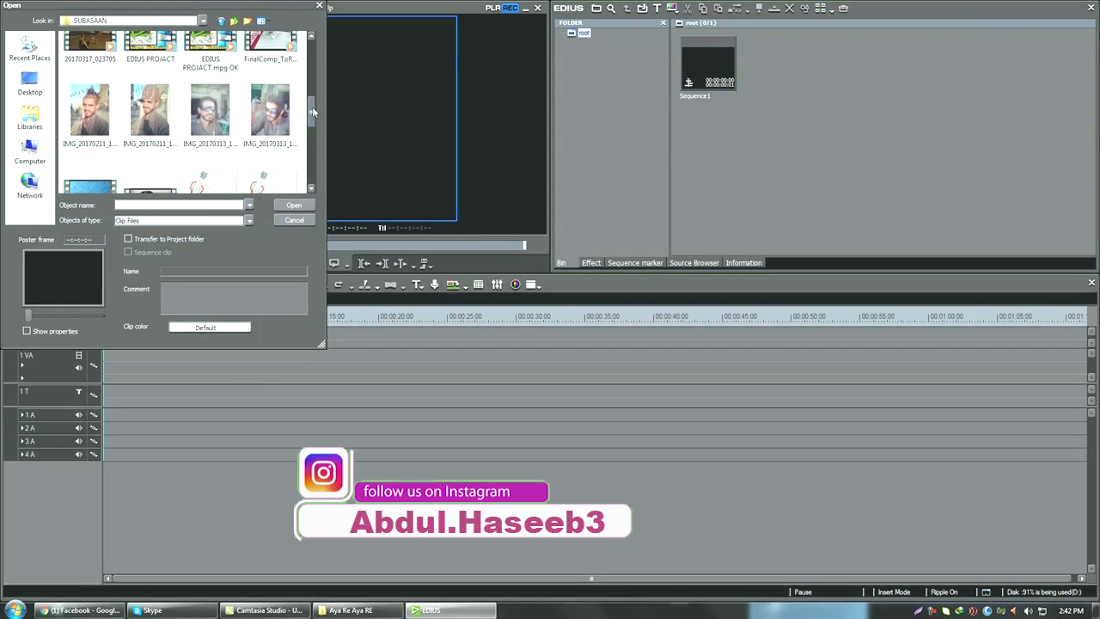
drag(312, 108, 311, 149)
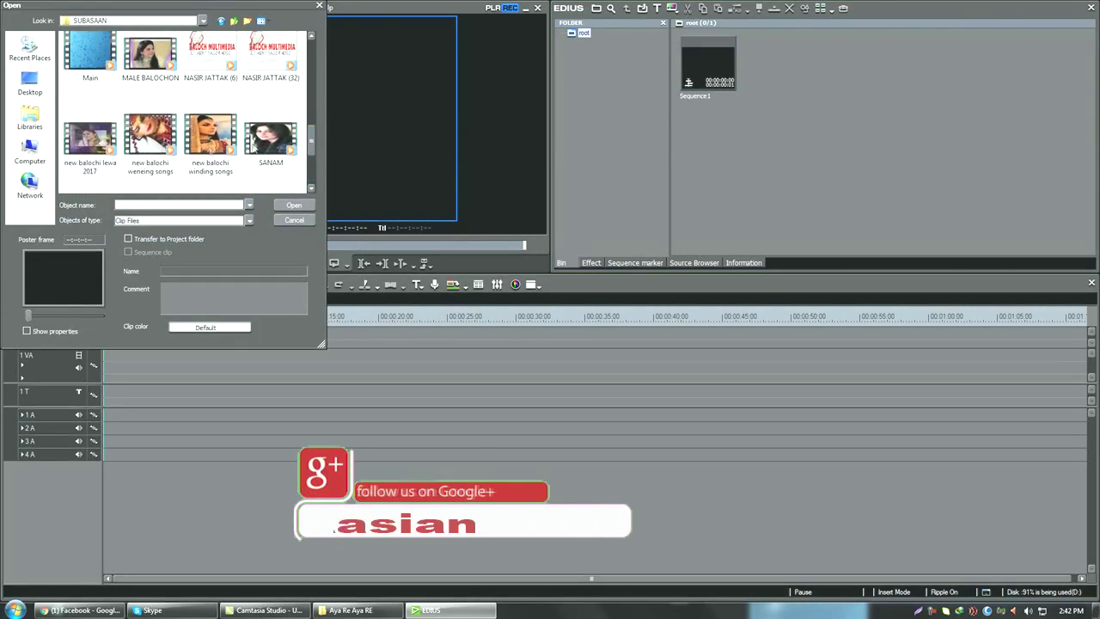
click(88, 140)
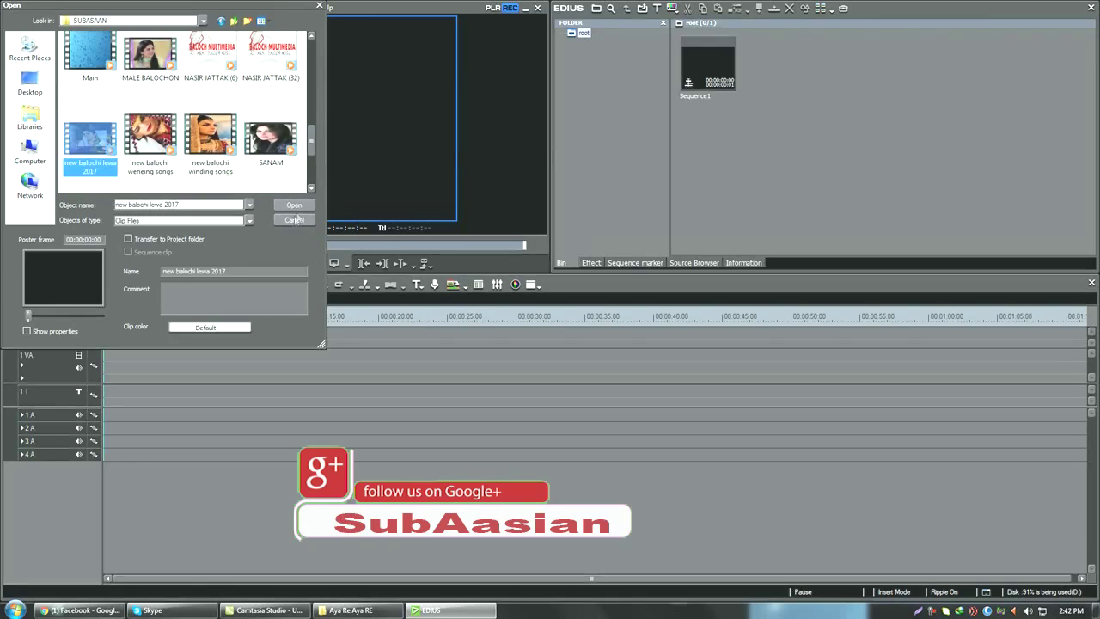
click(294, 205)
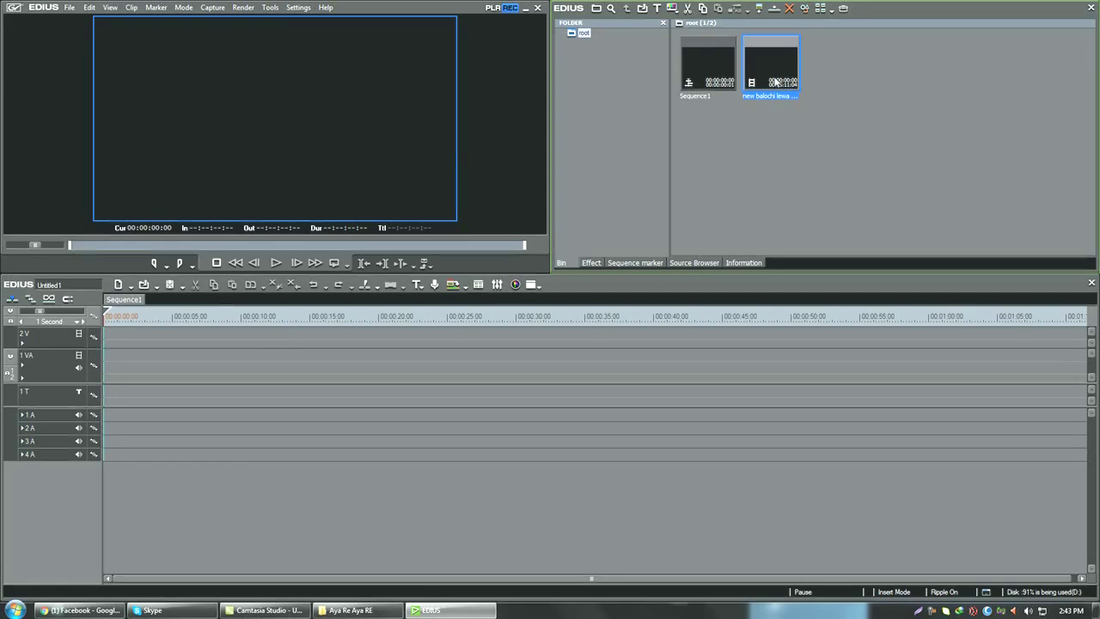
Place the "new balochi lewa 2017" clip at the start of track 2 V and mute audio track 1 A.
drag(777, 82, 108, 343)
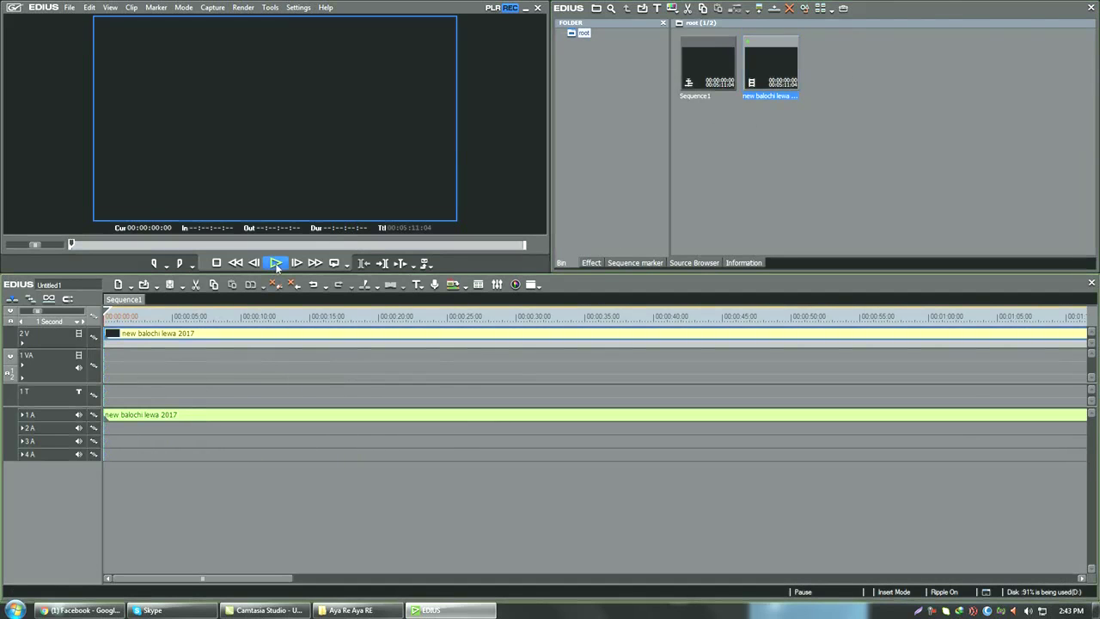
click(78, 416)
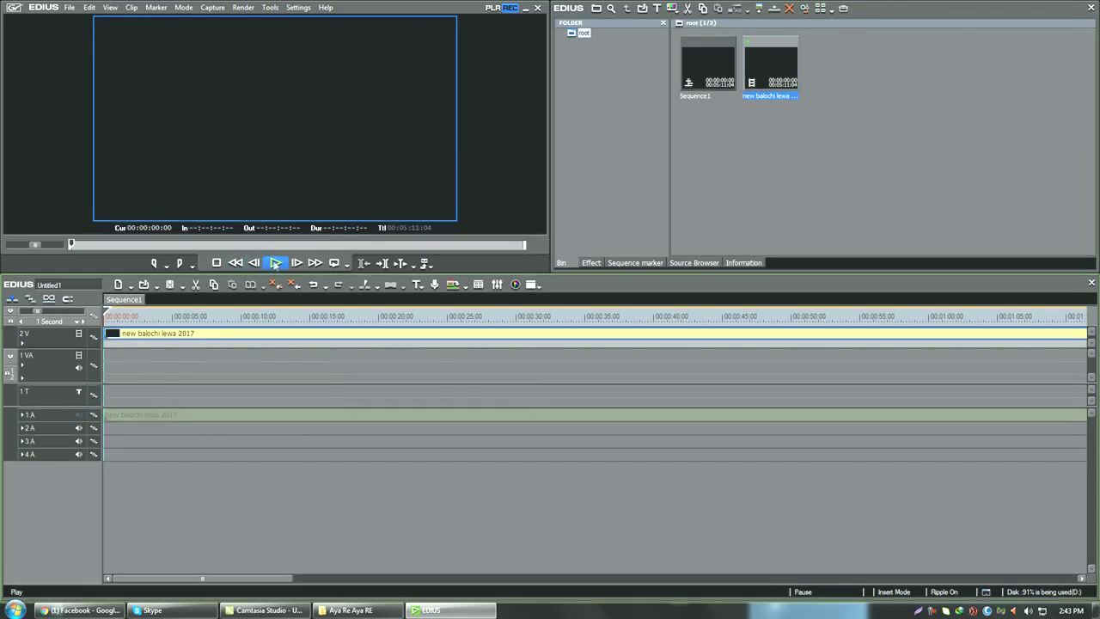
Play the opening of the sequence and split the clip at 00:00:02:06.
click(275, 262)
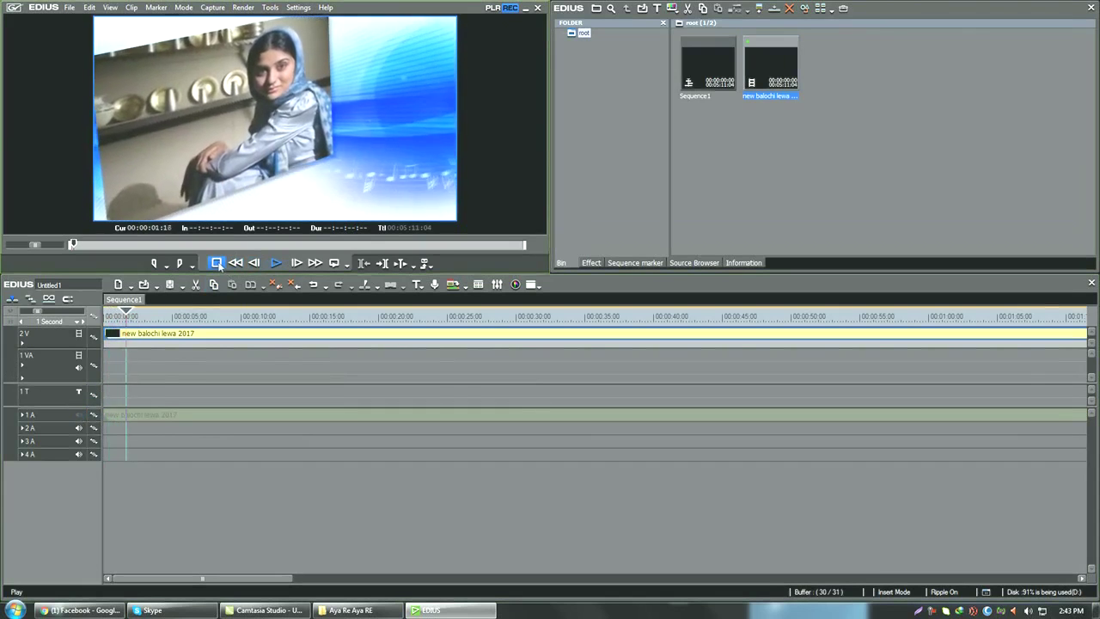
click(218, 262)
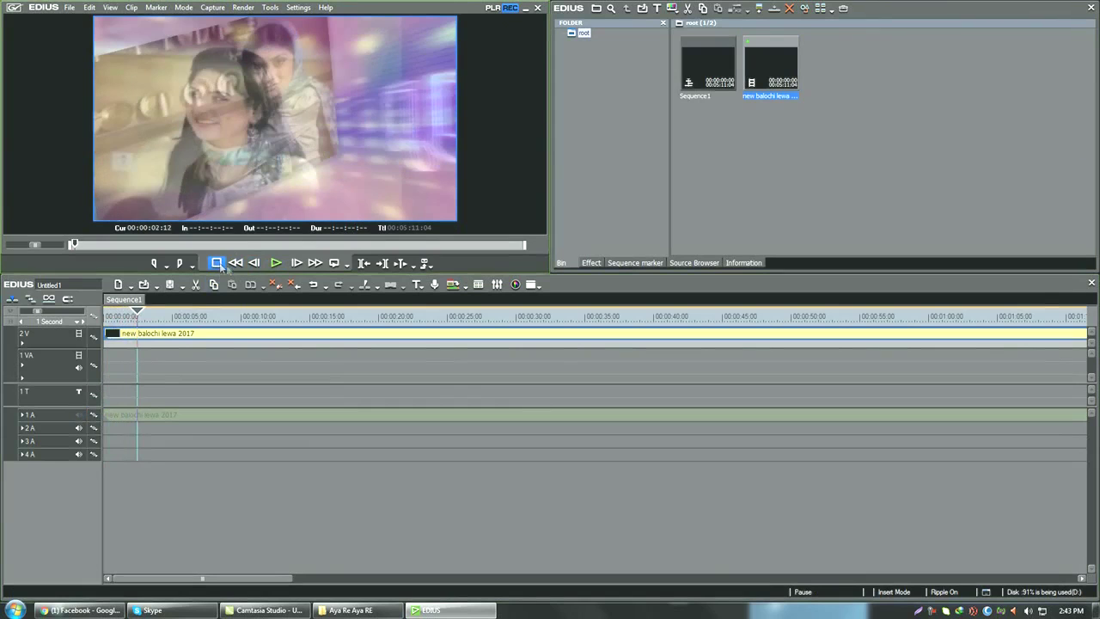
drag(140, 312, 133, 314)
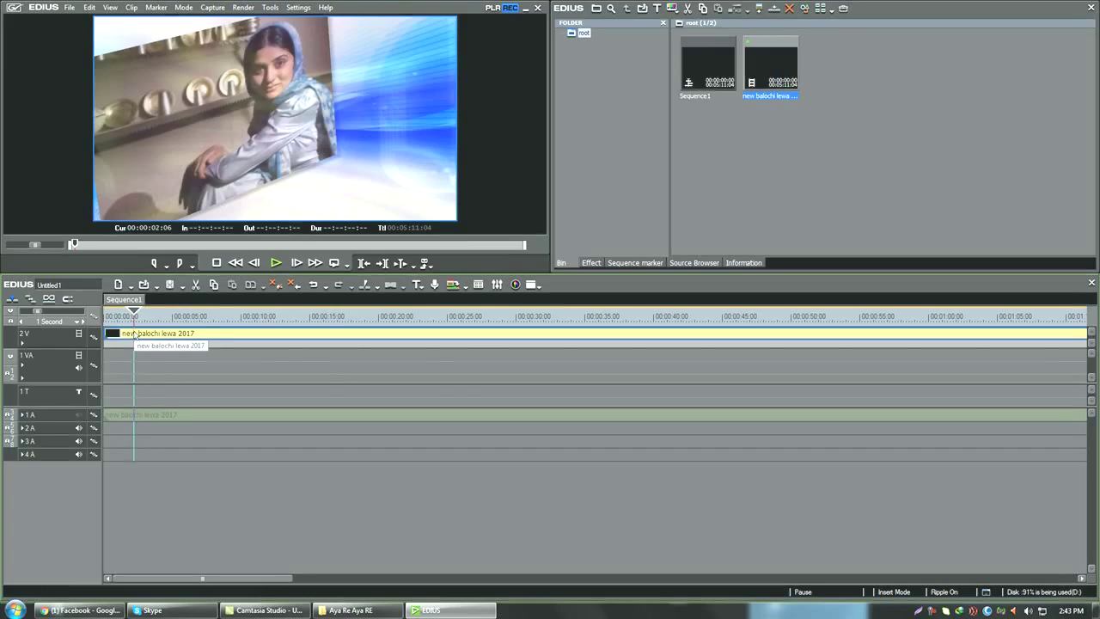
click(364, 287)
Apply the Boris FX 10 FL filter to the first short segment with the playhead at 00:00:00:23, and open the filter's settings.
drag(135, 311, 116, 313)
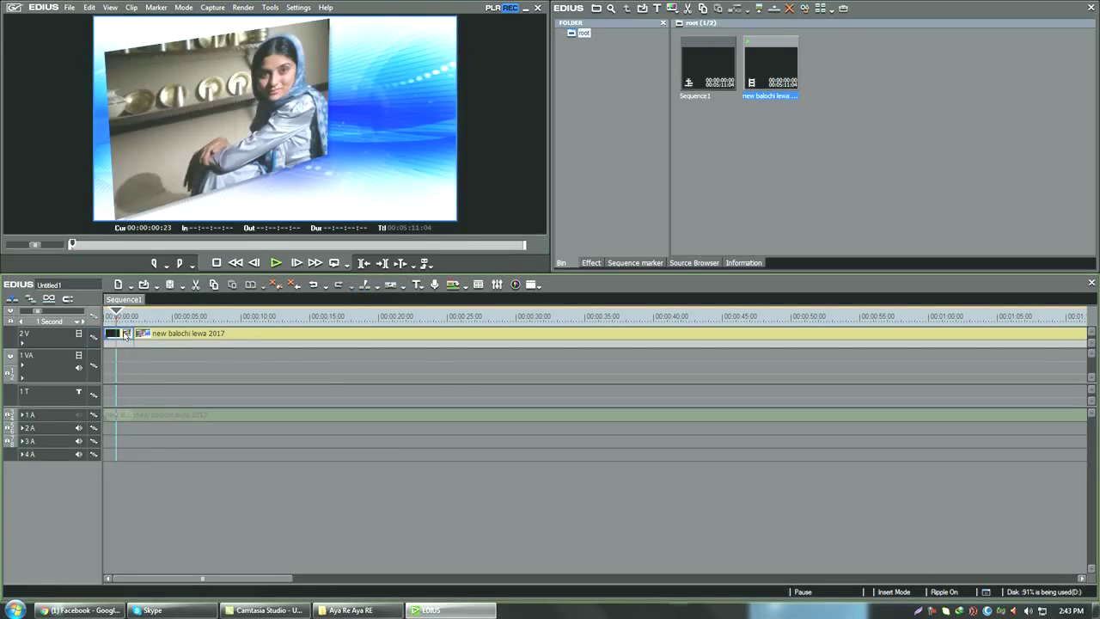
click(590, 263)
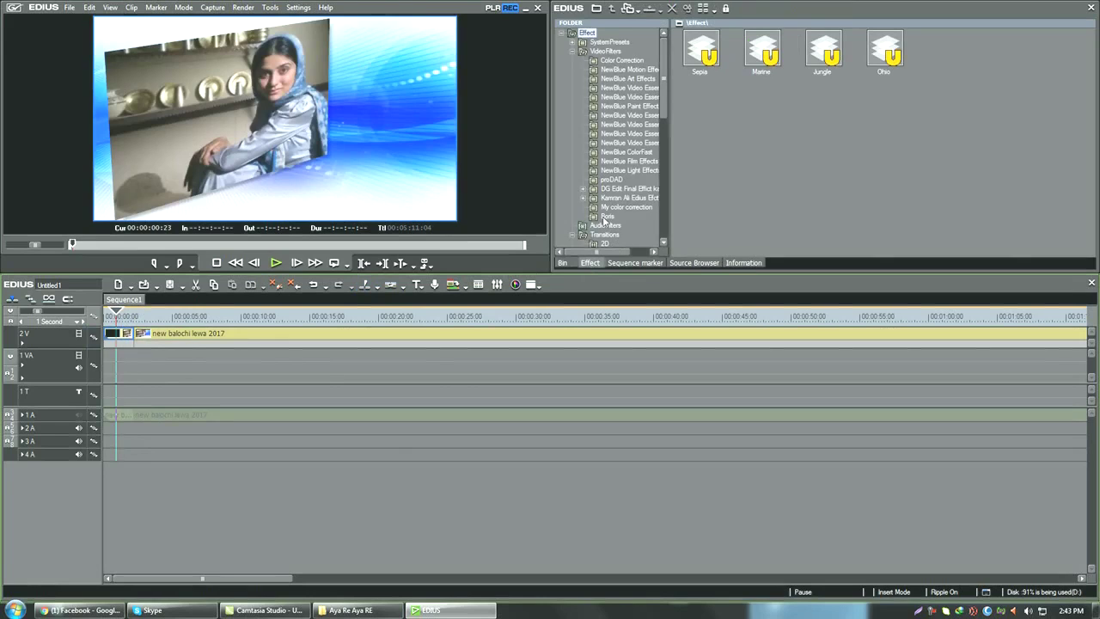
click(606, 217)
drag(704, 53, 125, 335)
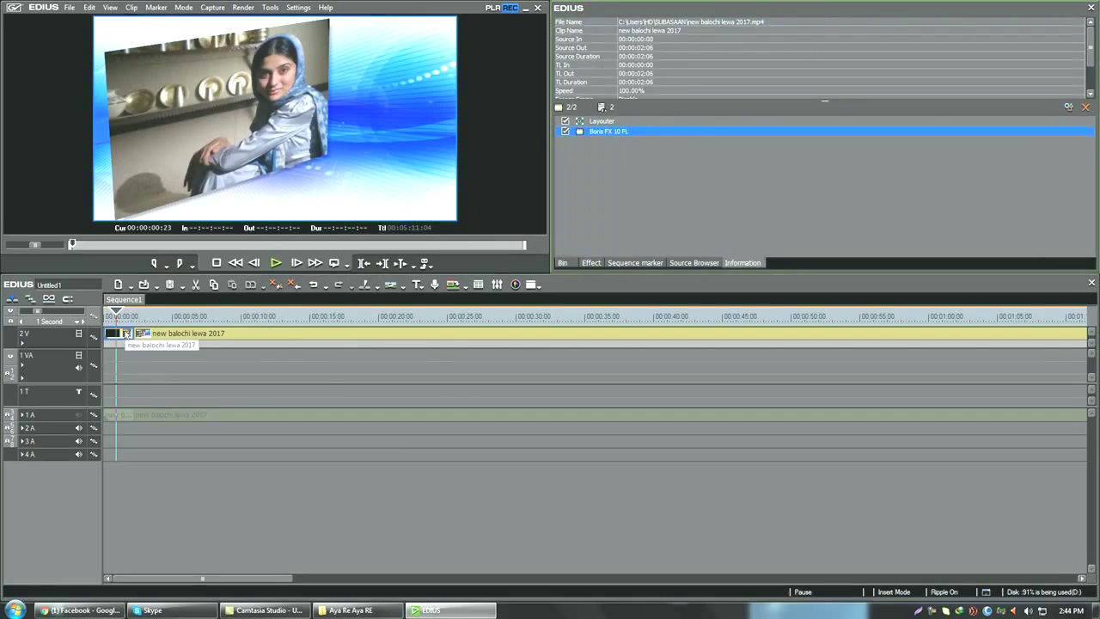
double_click(605, 132)
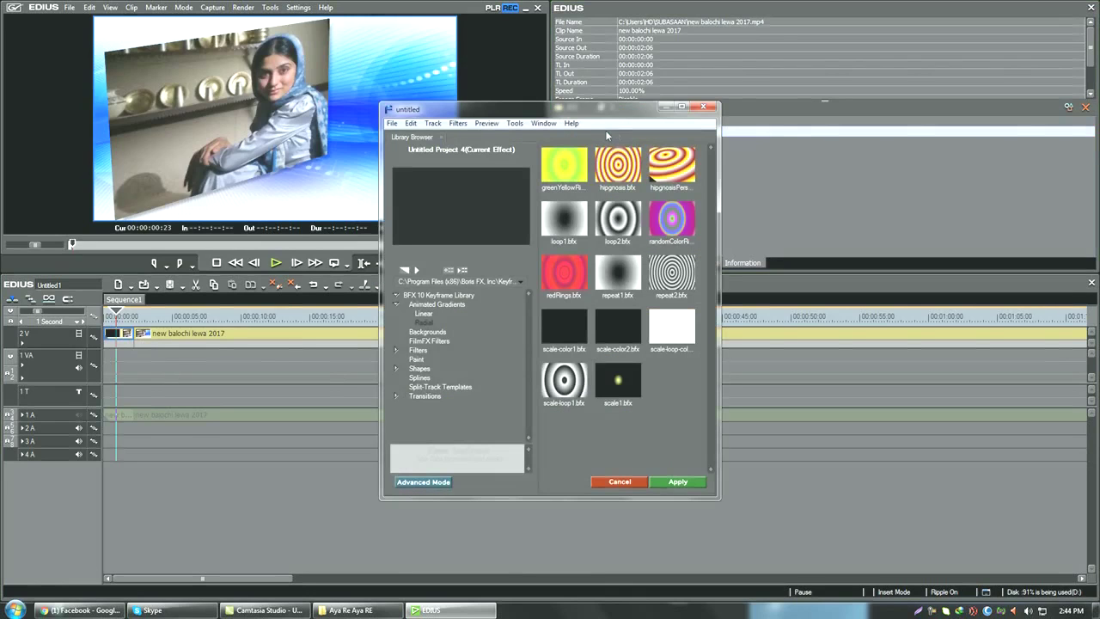
Examine Boris FX's Advanced Mode and its Media Files window, and return to Template Mode.
click(416, 481)
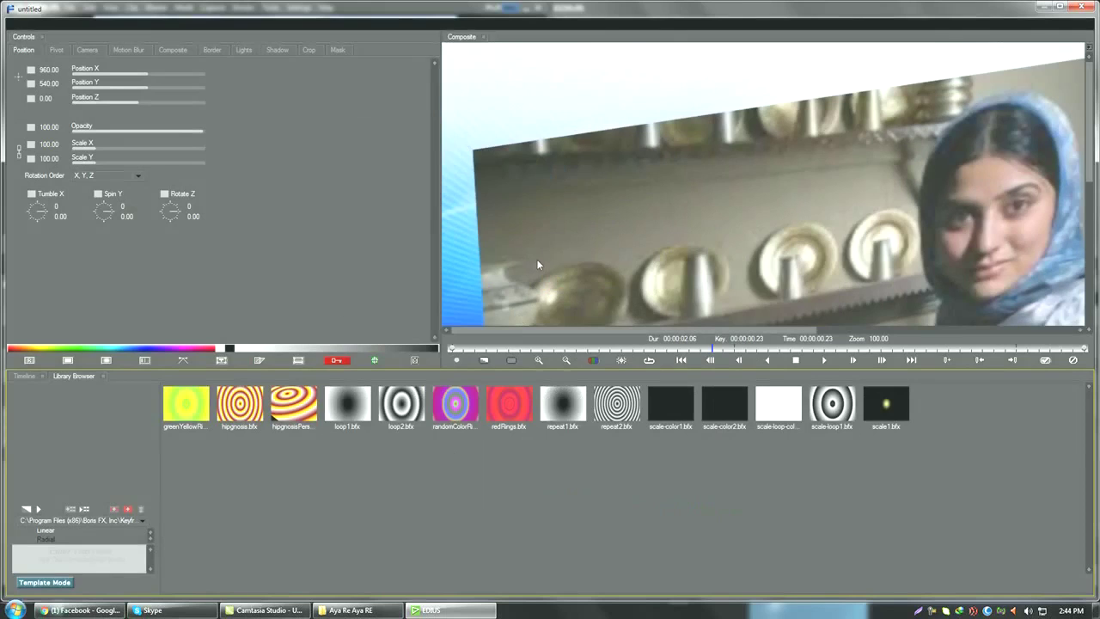
mouse_move(121, 21)
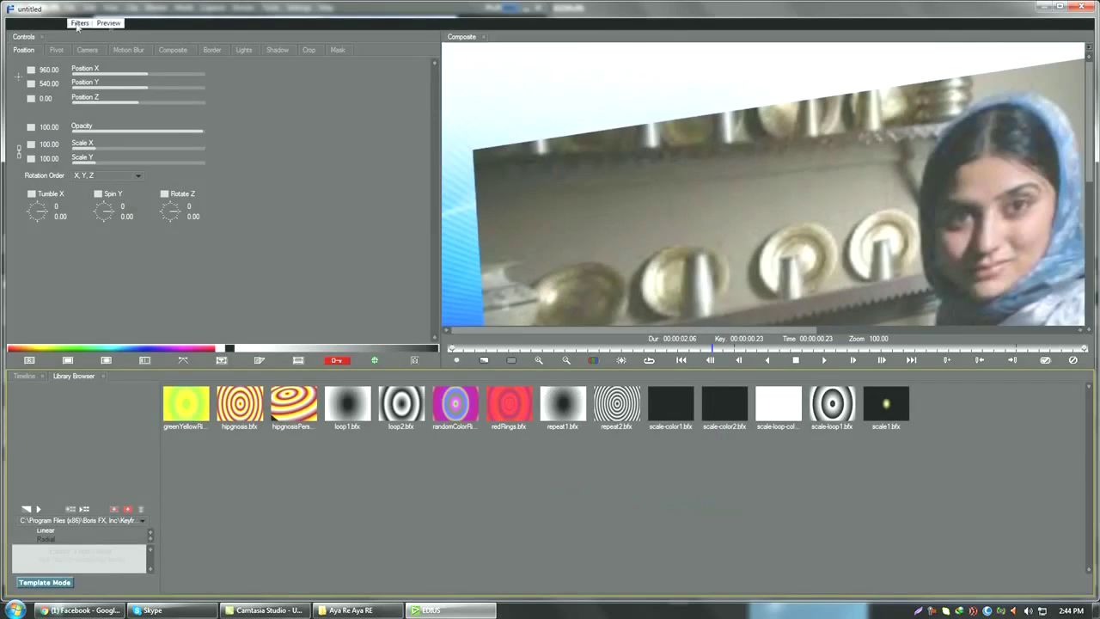
click(166, 23)
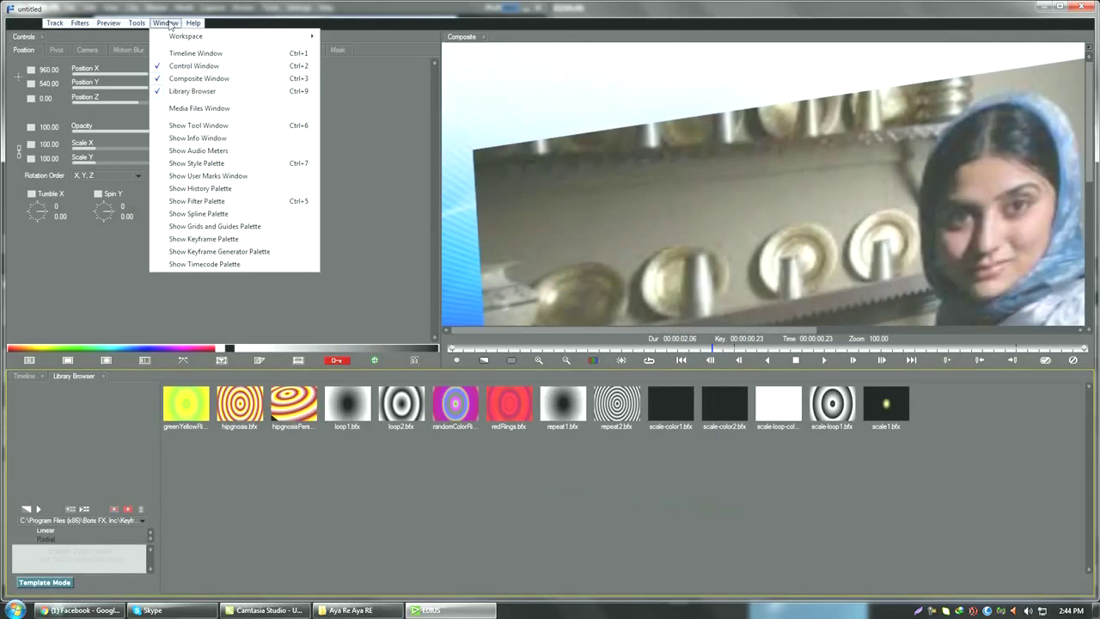
click(160, 111)
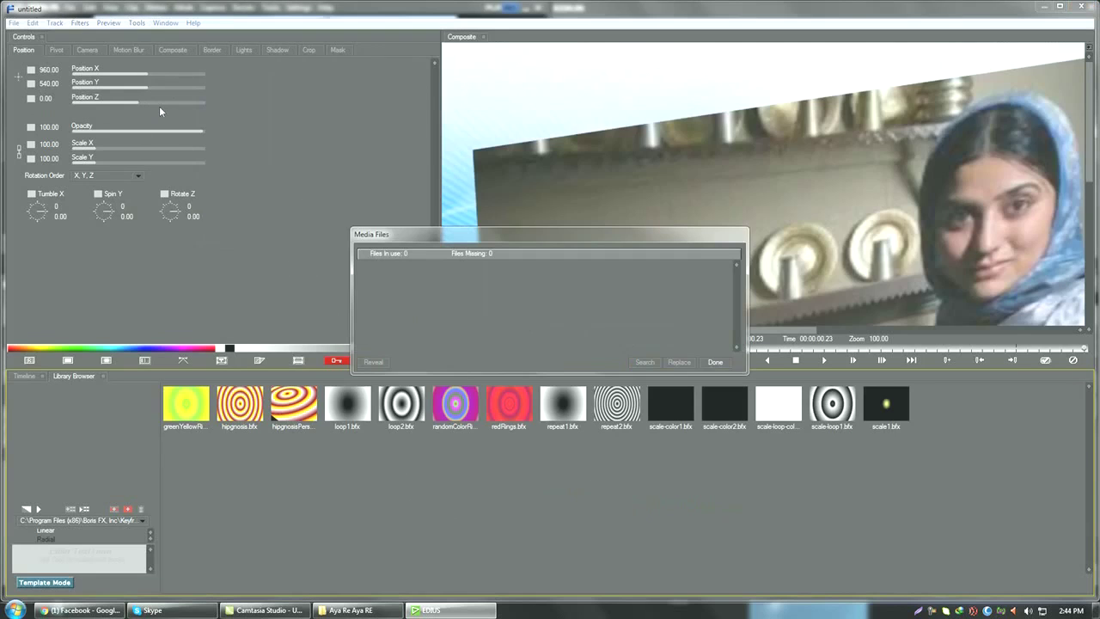
click(713, 362)
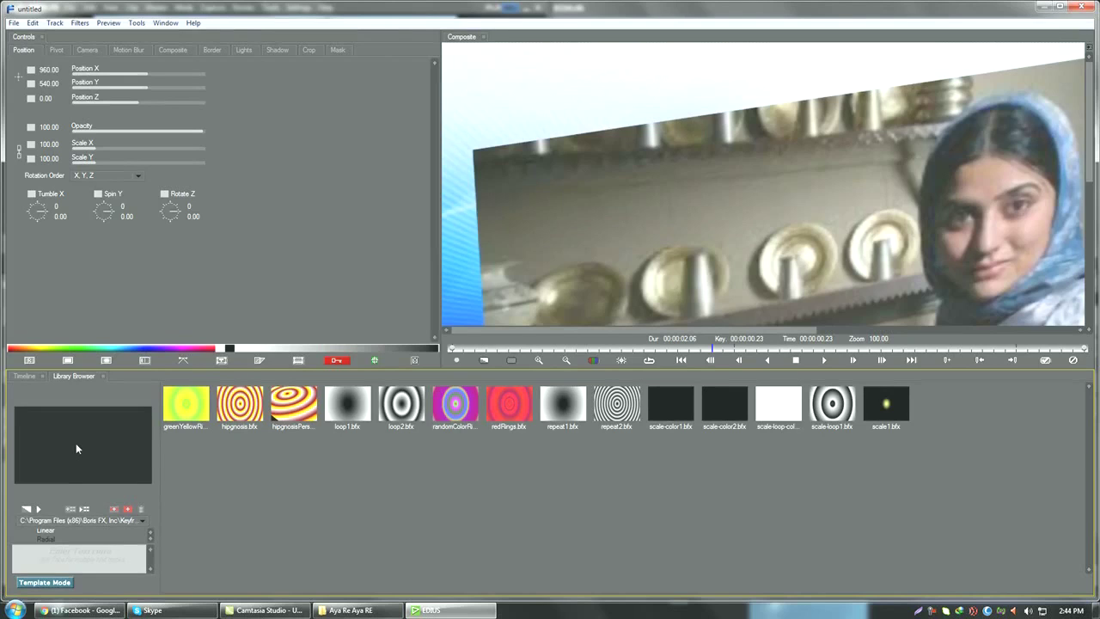
click(56, 583)
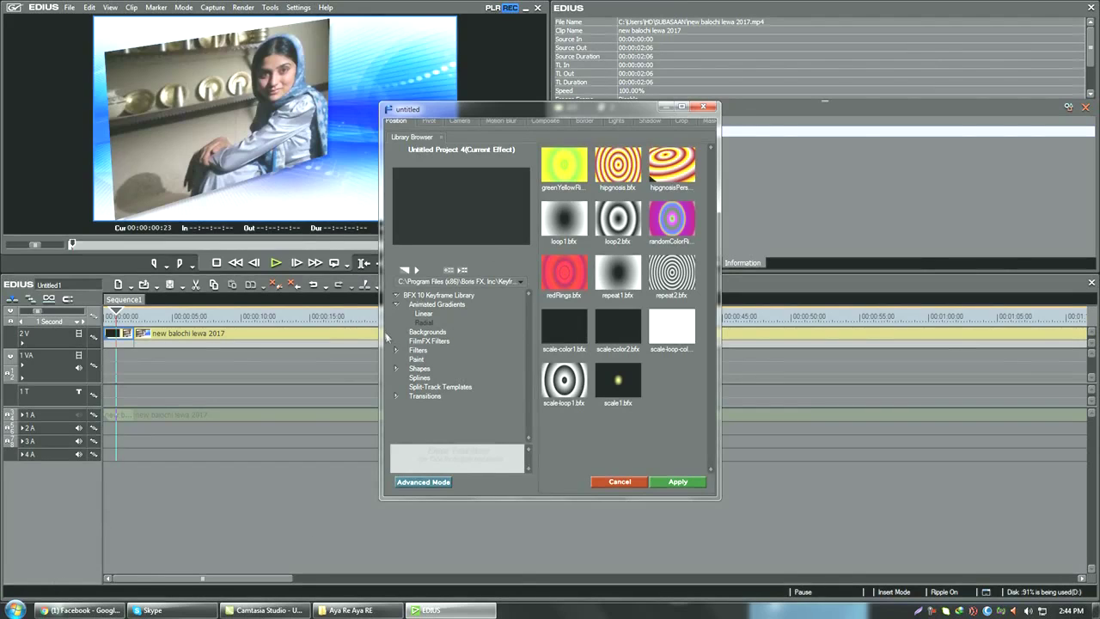
Enlarge the Boris FX library window in width and height to give the presets more room.
drag(382, 336, 228, 335)
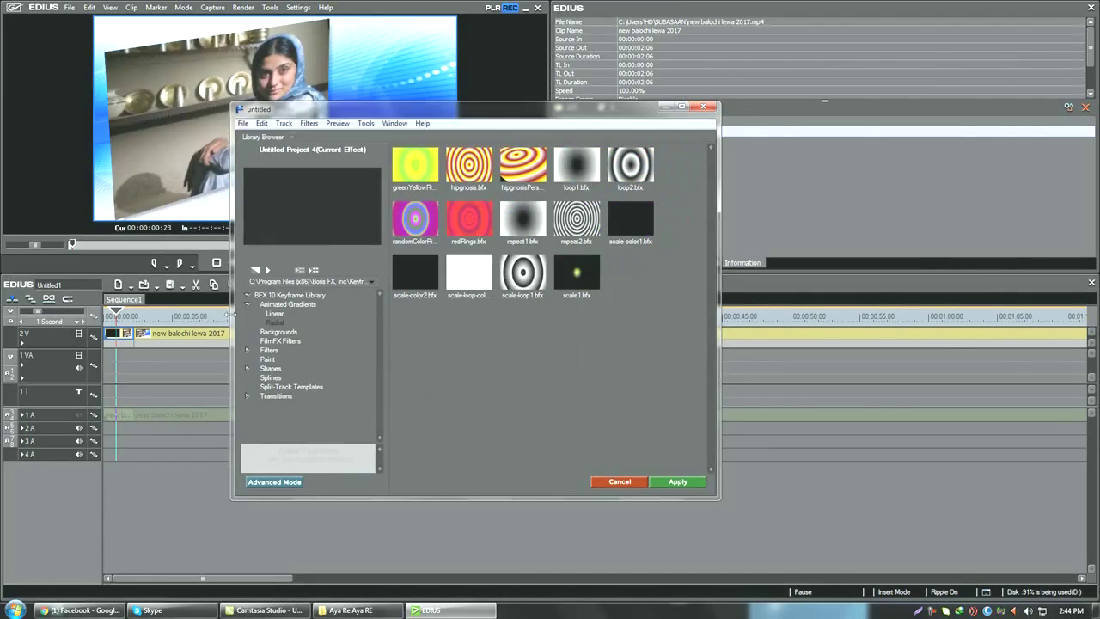
drag(522, 104, 530, 40)
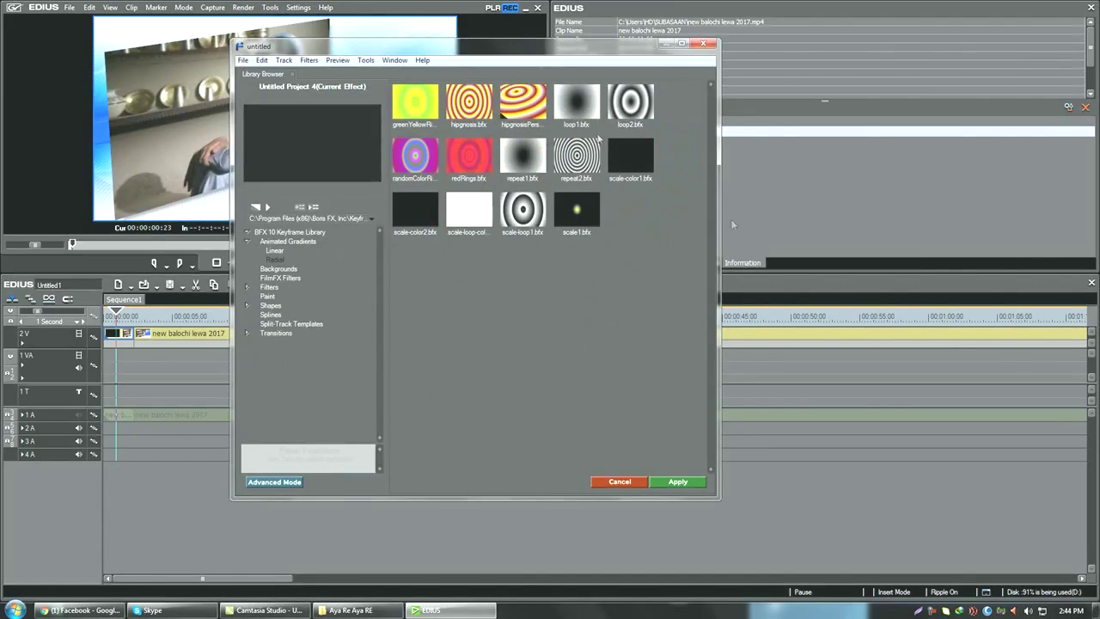
drag(720, 226, 781, 226)
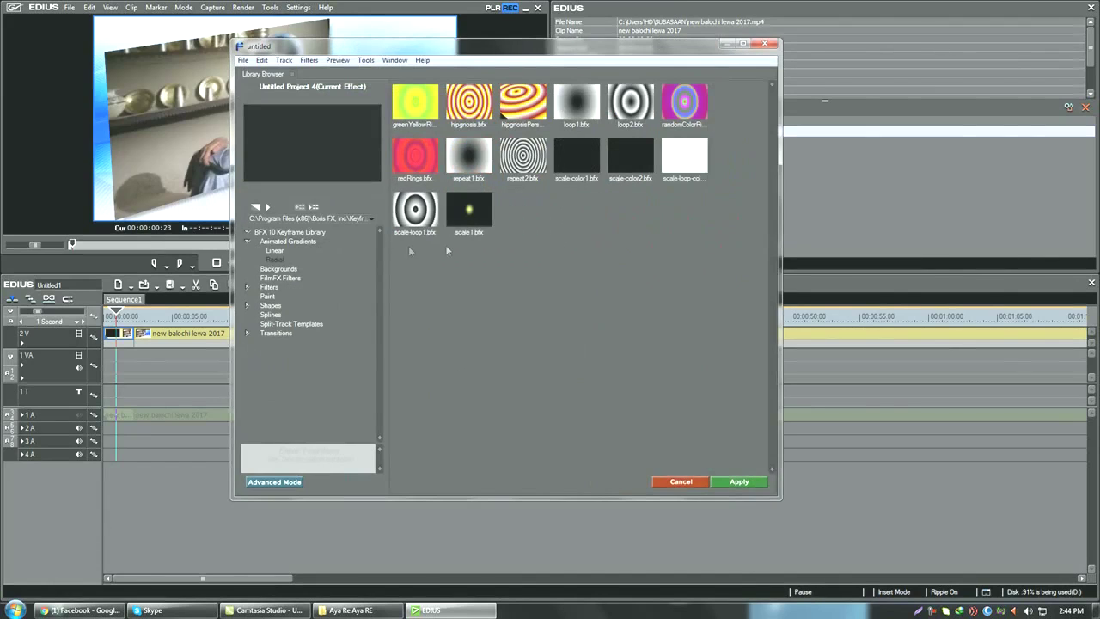
Play the preview of the current effect, leaving the Animated Gradients category expanded.
click(250, 244)
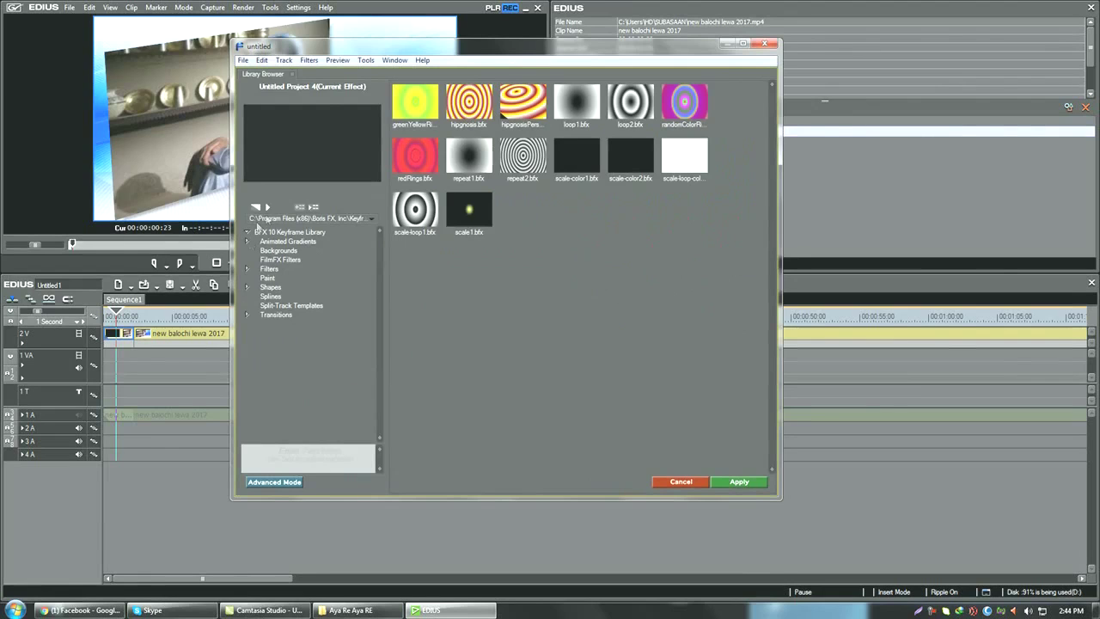
click(267, 210)
click(251, 242)
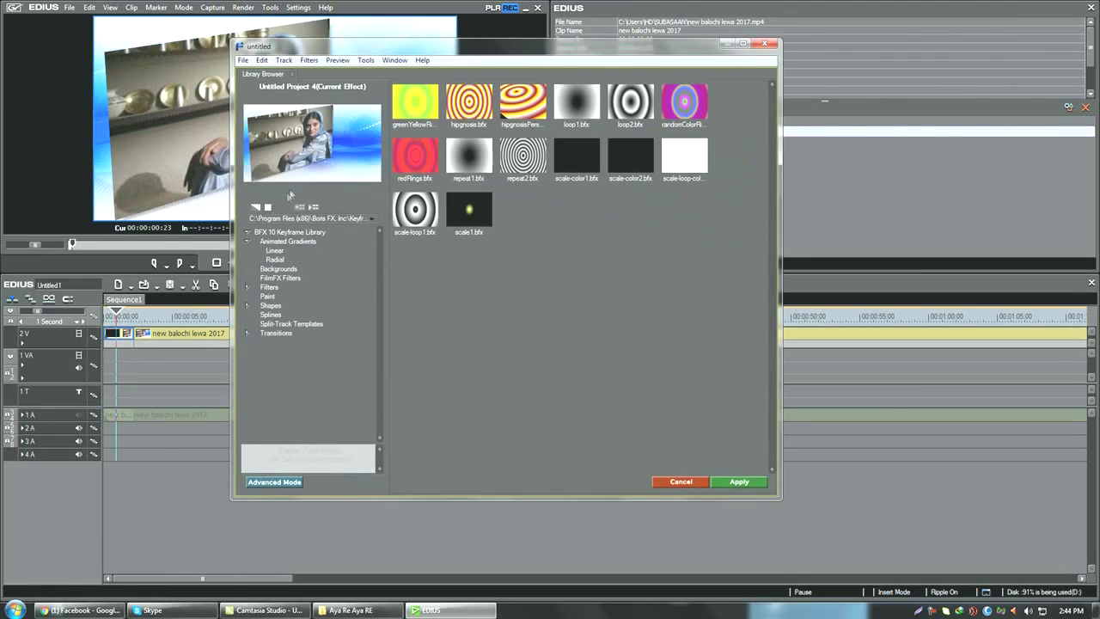
click(269, 209)
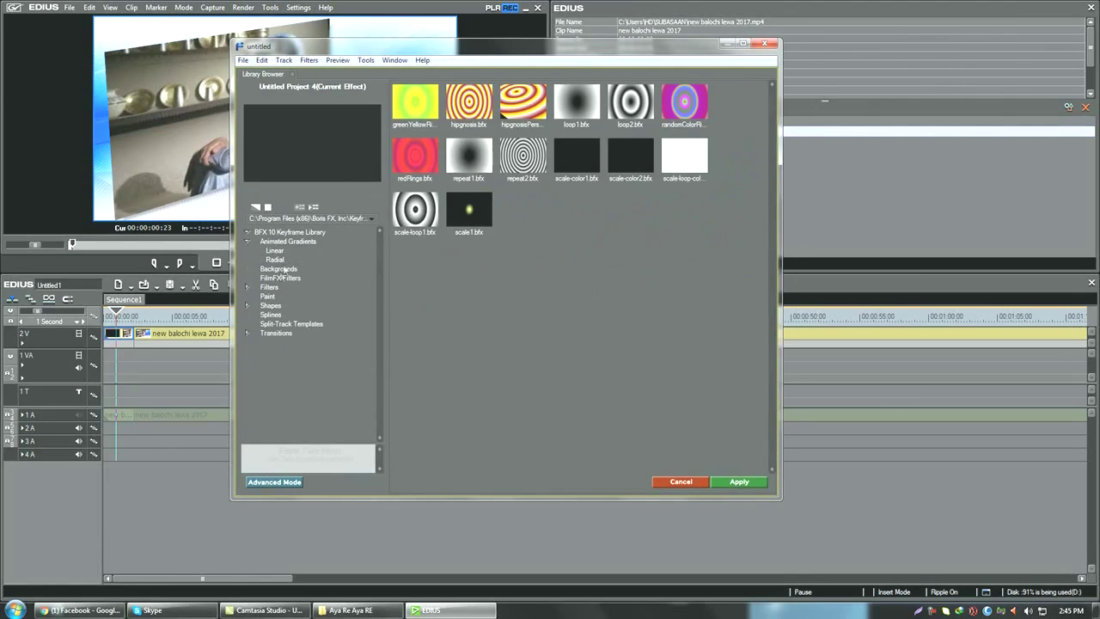
click(267, 210)
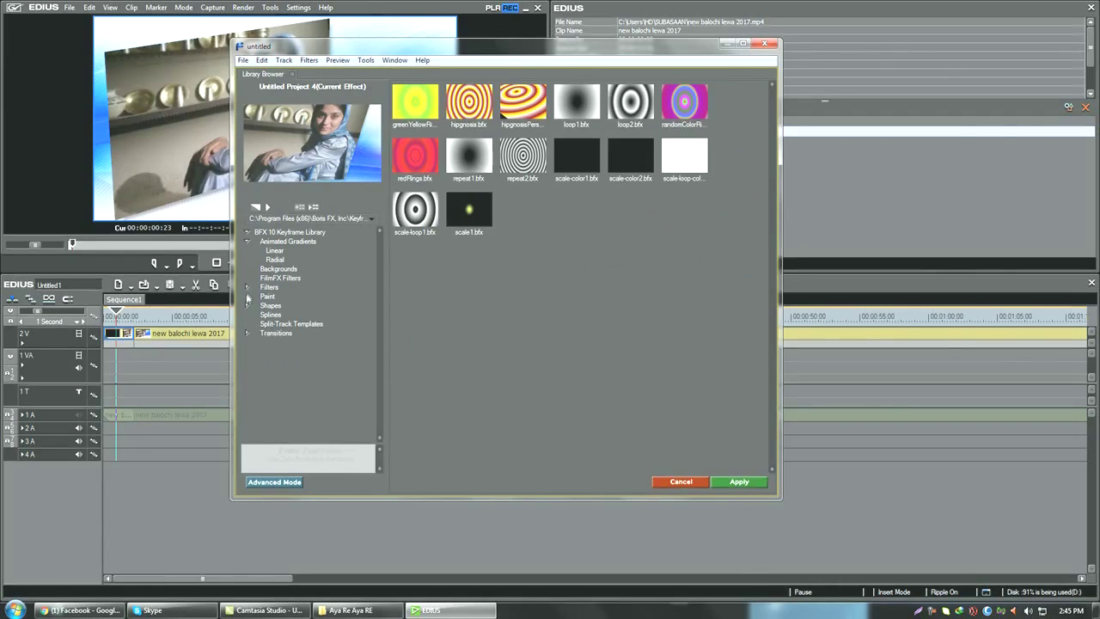
Browse the Color presets under Filters and the Shapes and Transitions categories of the BFX 10 Keyframe Library.
click(248, 286)
click(273, 306)
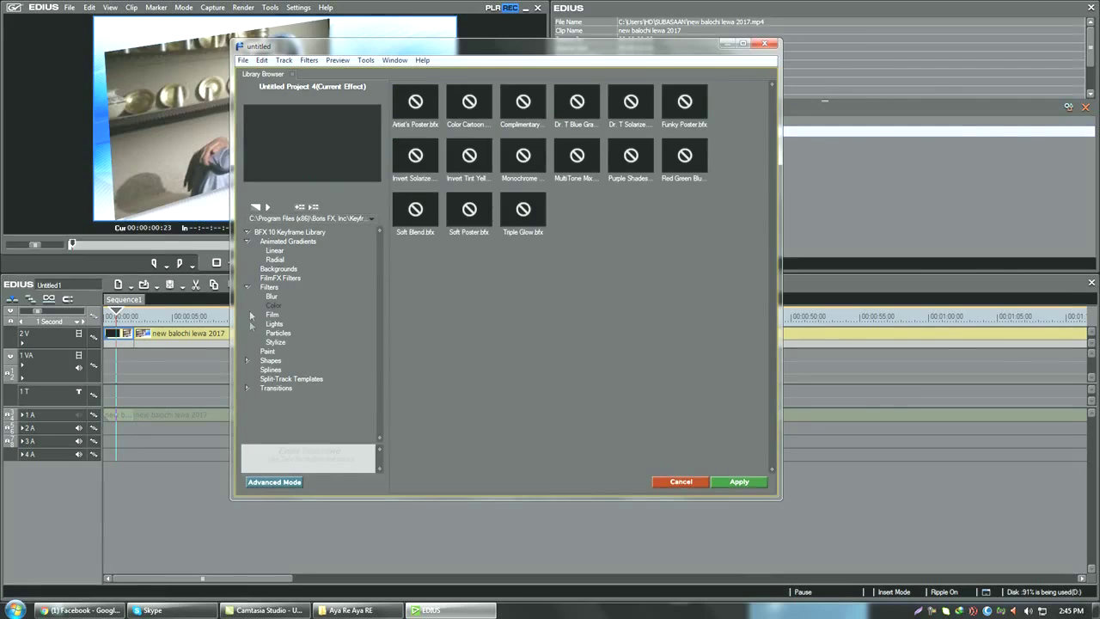
click(245, 359)
click(245, 358)
click(246, 388)
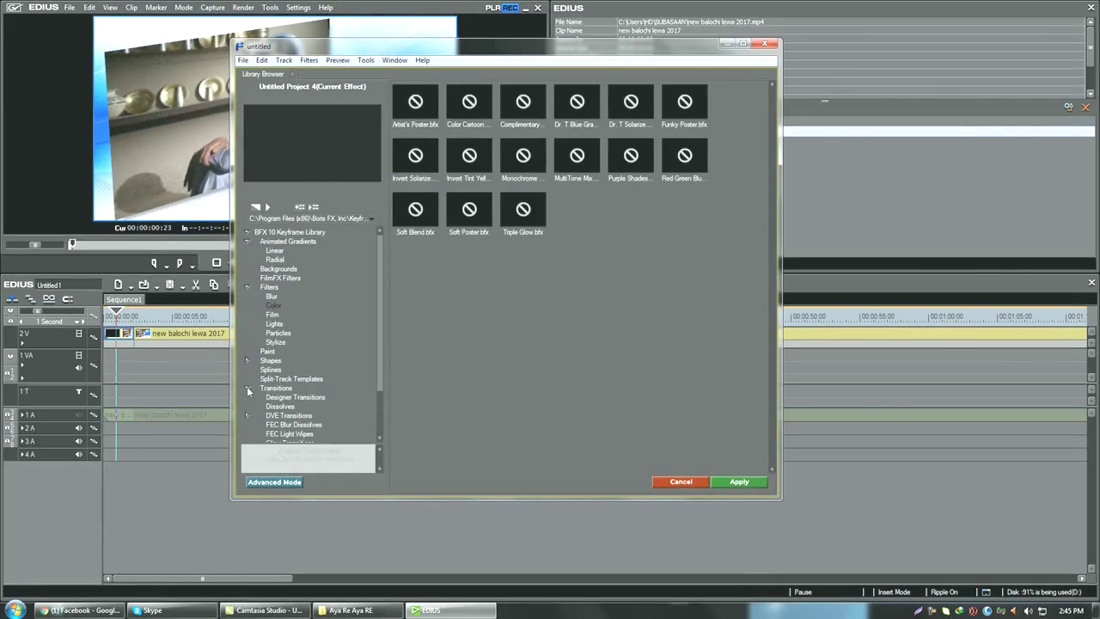
click(246, 388)
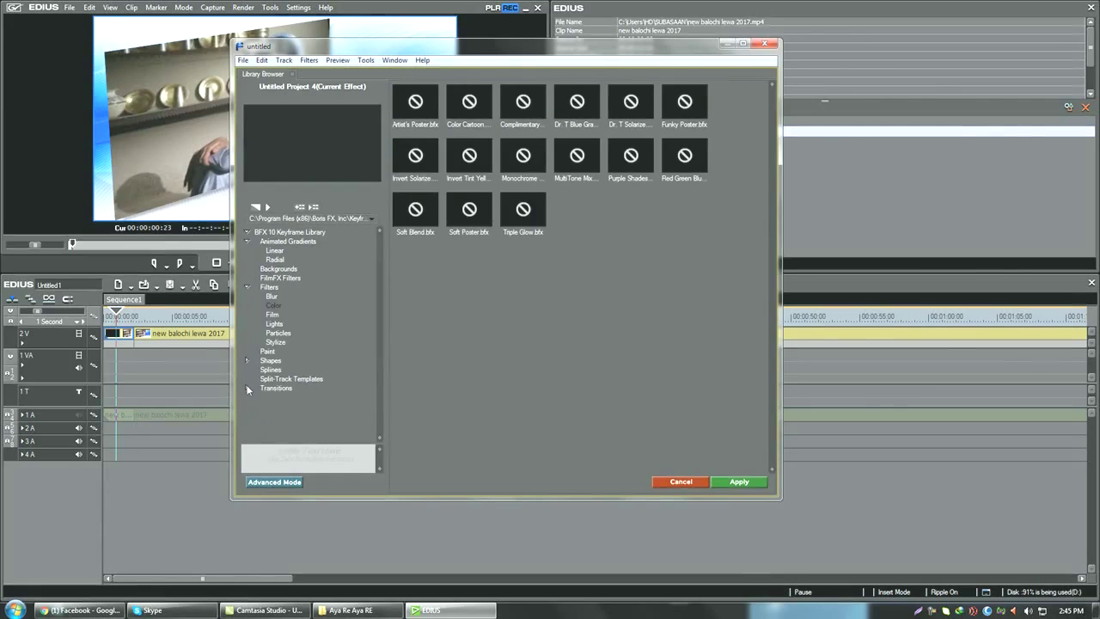
Preview Designer Transitions presets such as damagedTVFlicker, damagedTVFlicker2, flickerAndShake3 and prismShift, and show the Dissolves presets.
click(247, 388)
click(288, 398)
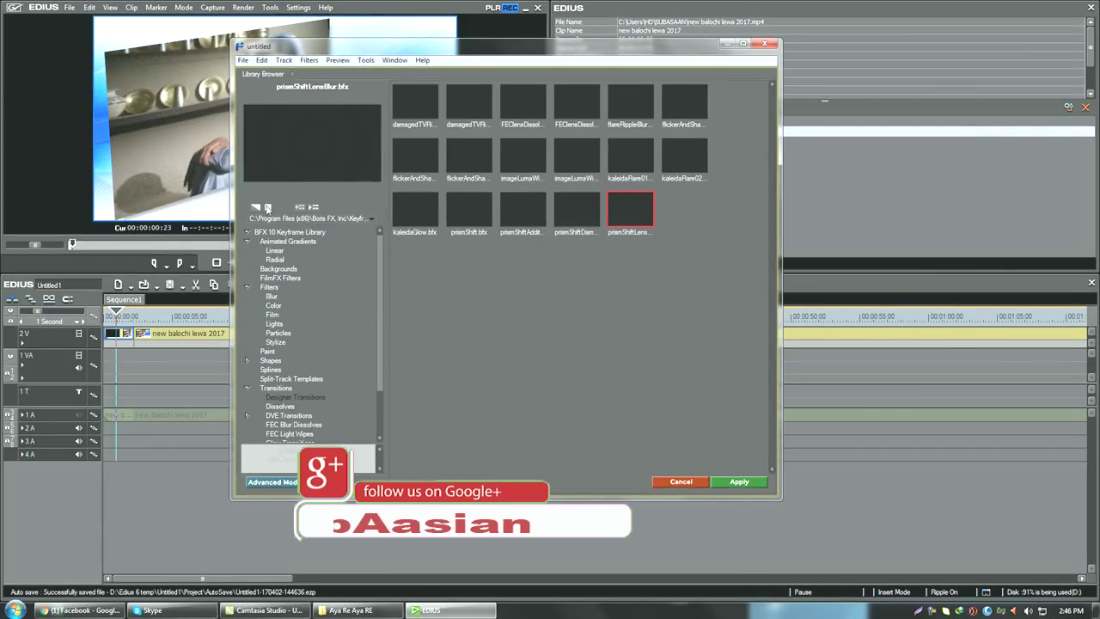
click(416, 115)
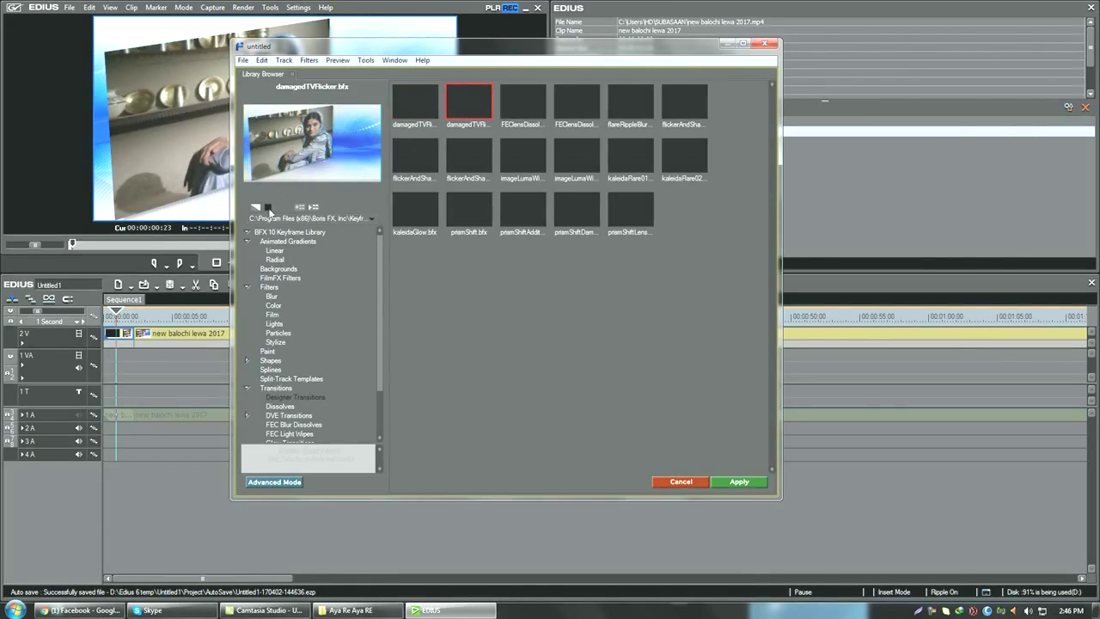
click(267, 208)
click(268, 208)
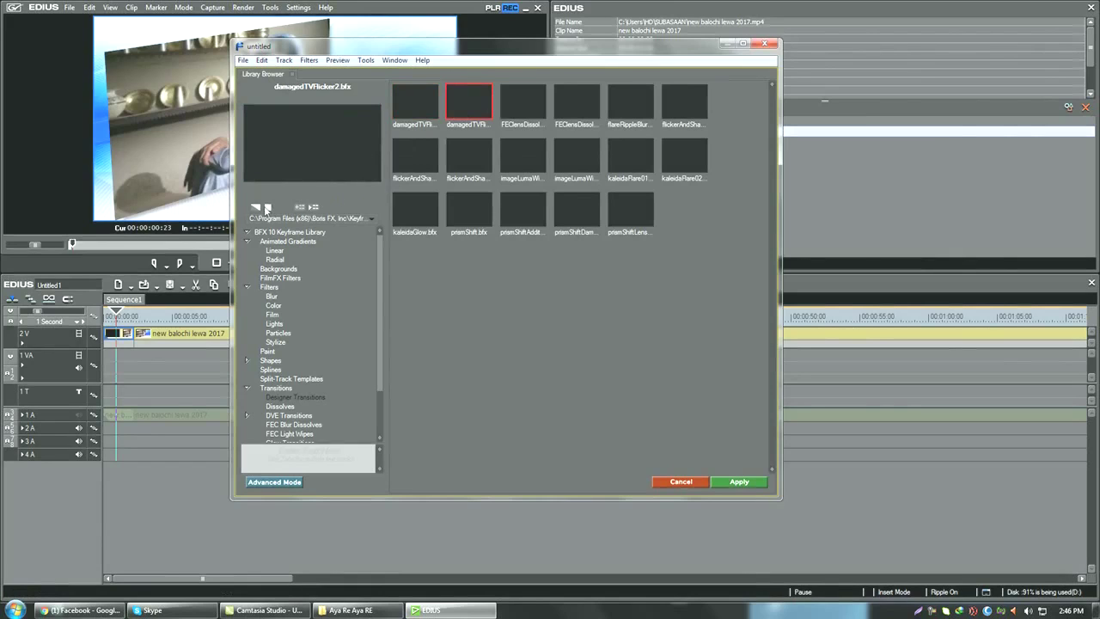
click(462, 160)
click(268, 208)
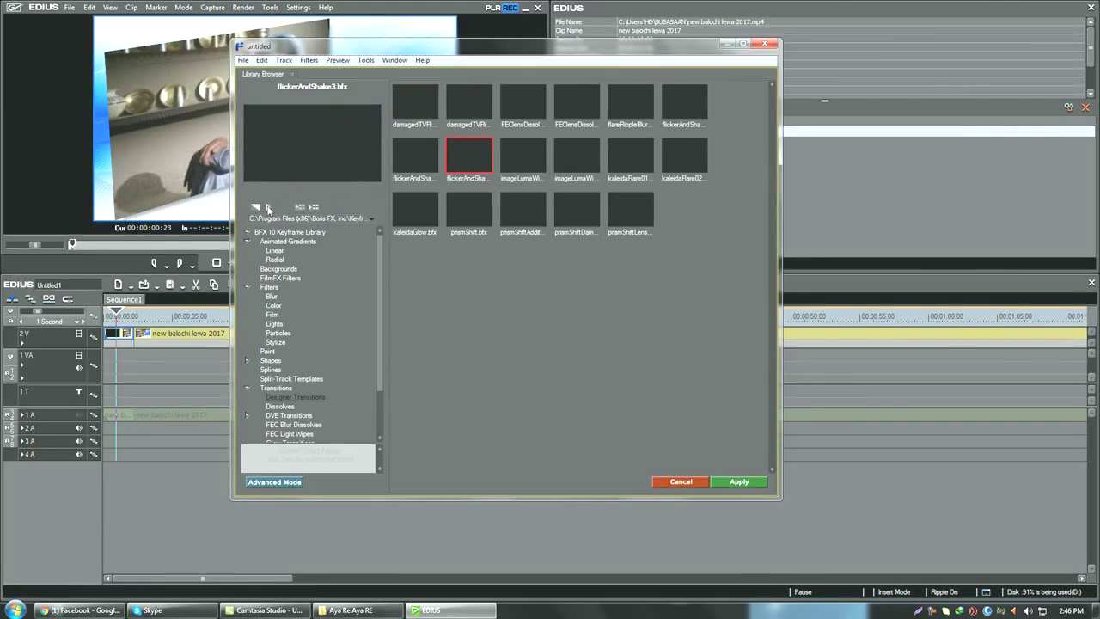
click(462, 213)
click(281, 407)
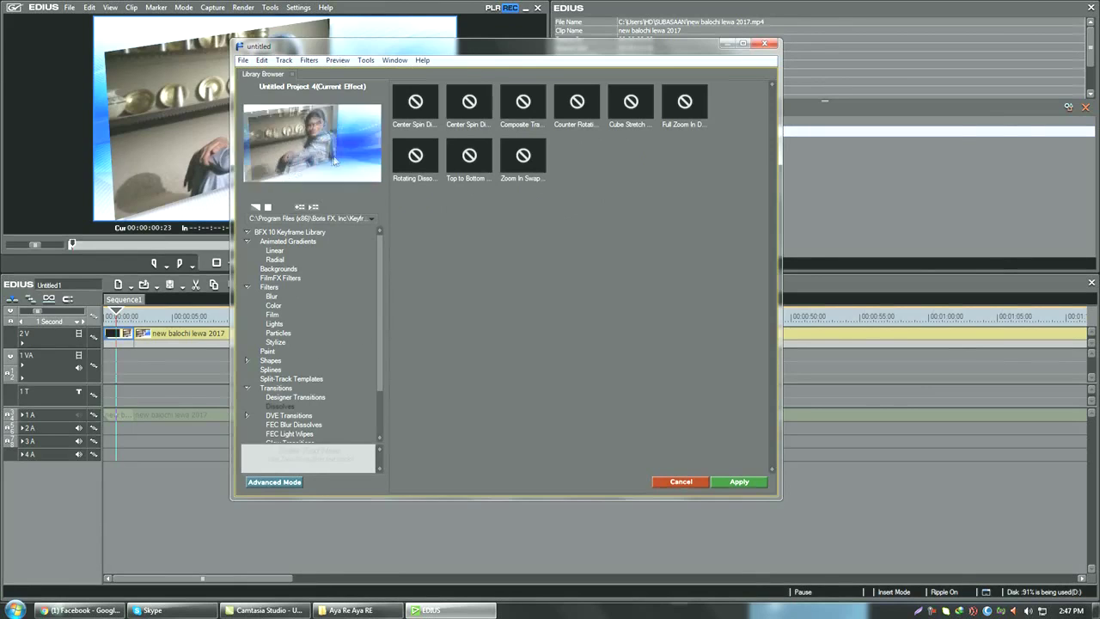
Apply the prismShift preset from Designer Transitions to the clip, stopping its preview and declining to generate animated thumbnails.
click(279, 392)
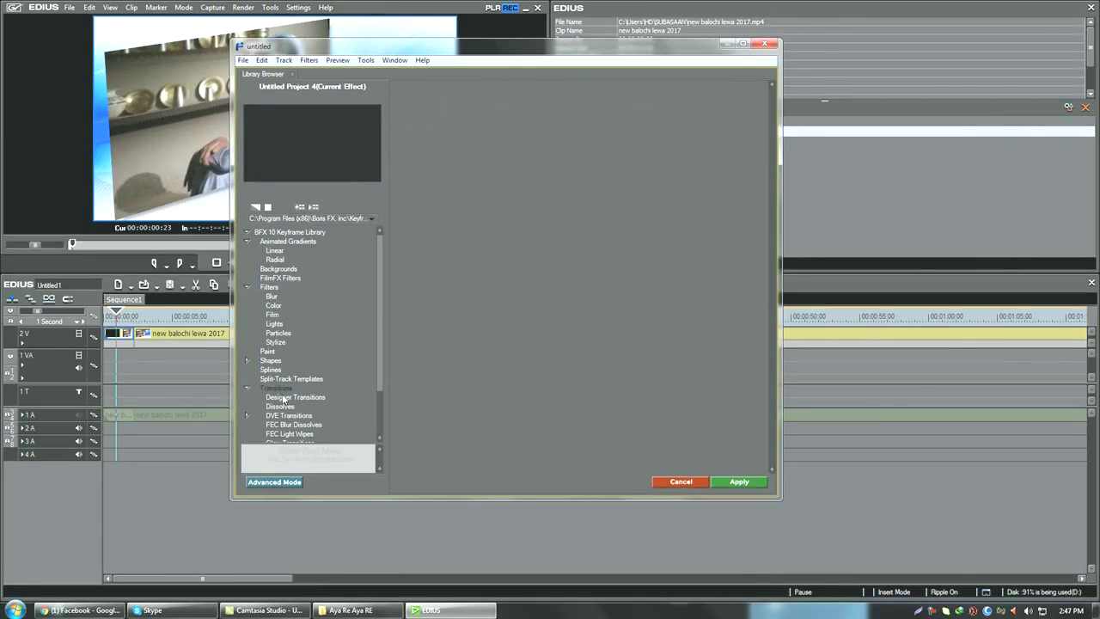
click(284, 398)
click(469, 204)
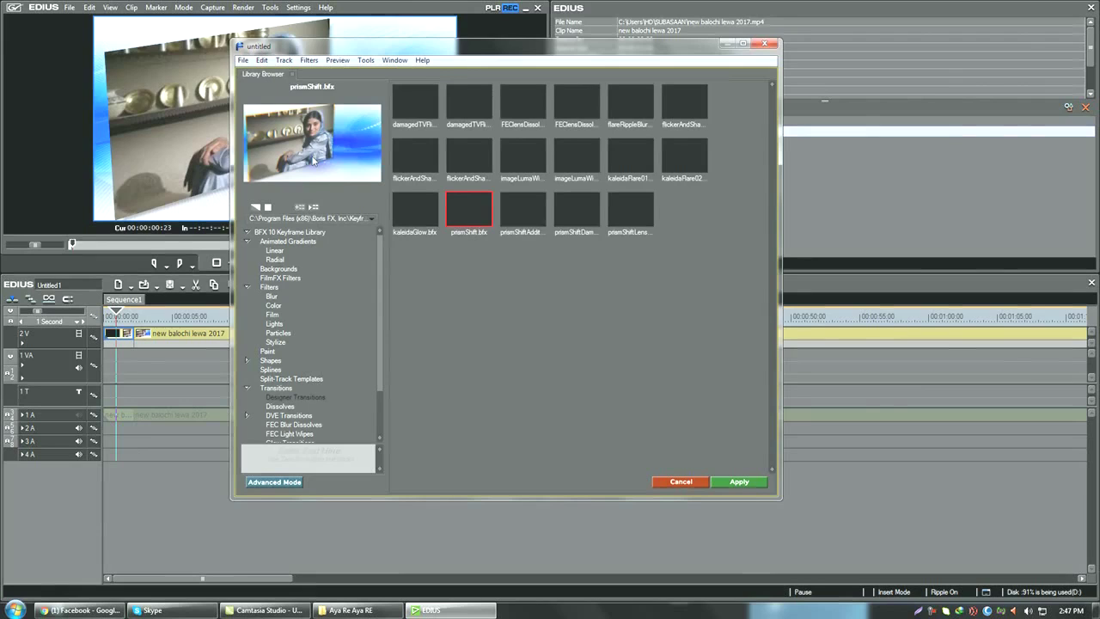
click(313, 209)
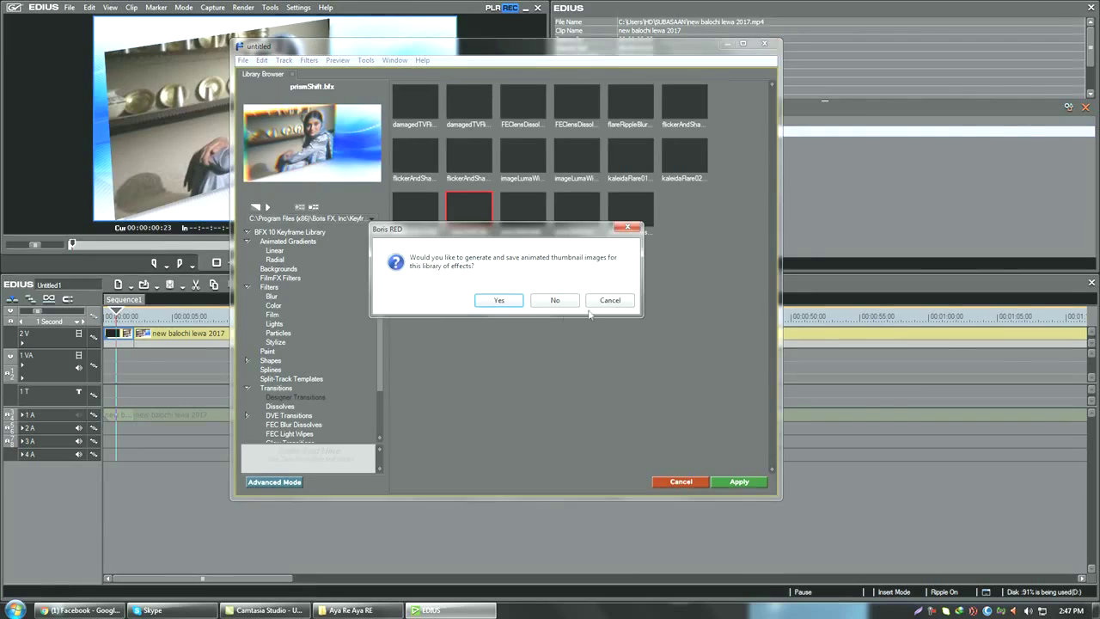
click(556, 300)
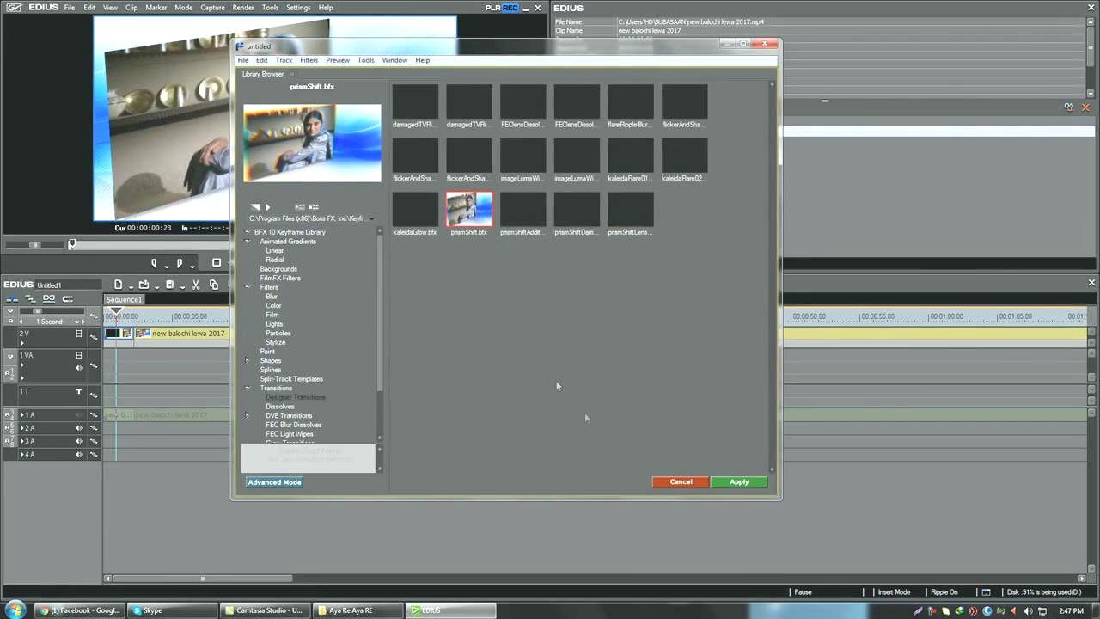
click(740, 481)
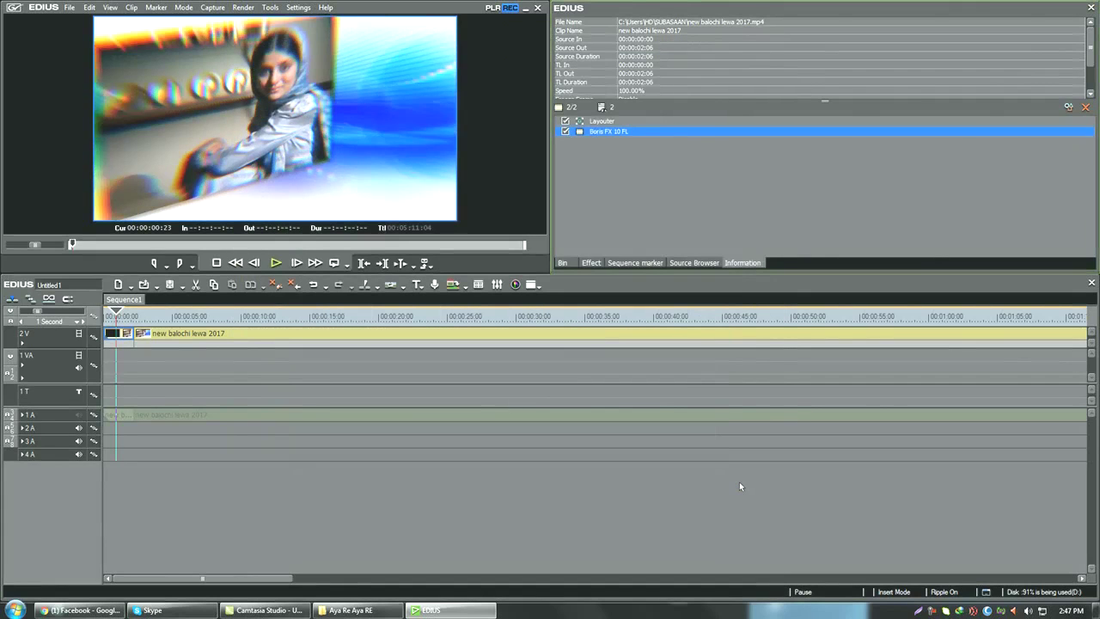
Play the short first clip from the timeline start to check the applied effect, and stop playback.
click(117, 312)
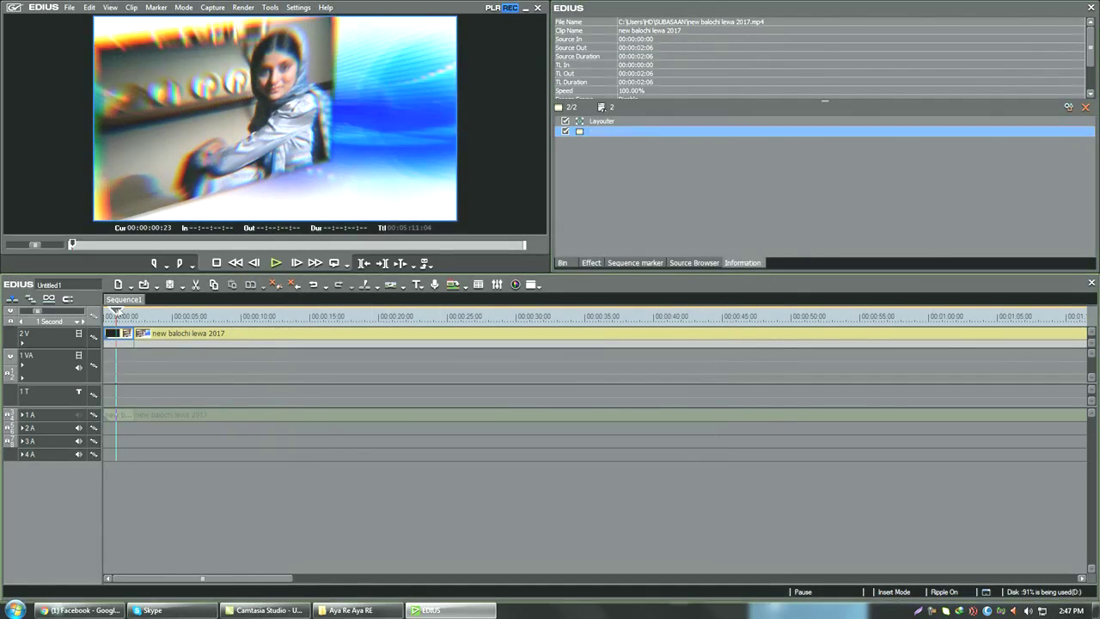
drag(117, 312, 97, 312)
click(274, 262)
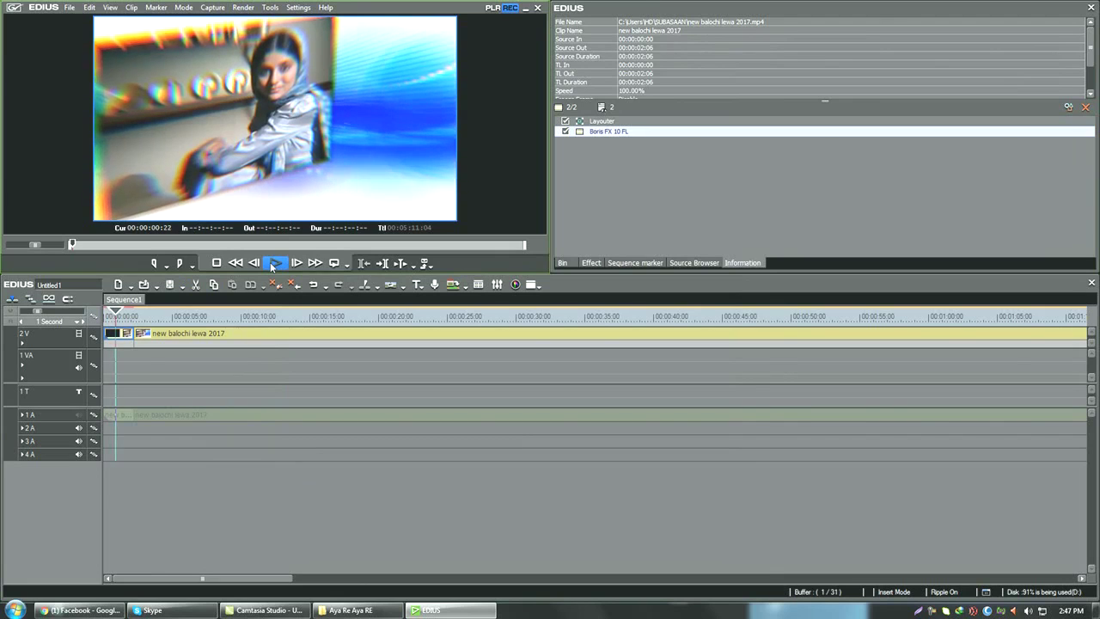
click(217, 262)
Render the short first clip on track 2 V and play the sequence from 00:00:00:00, stopping in the second clip.
right_click(121, 337)
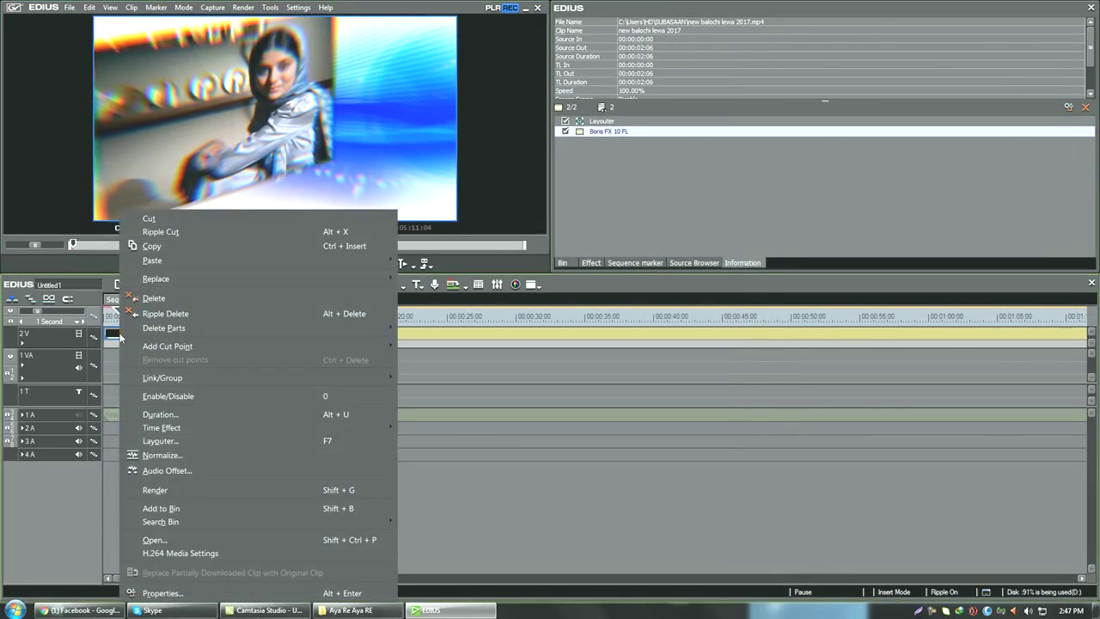
click(151, 491)
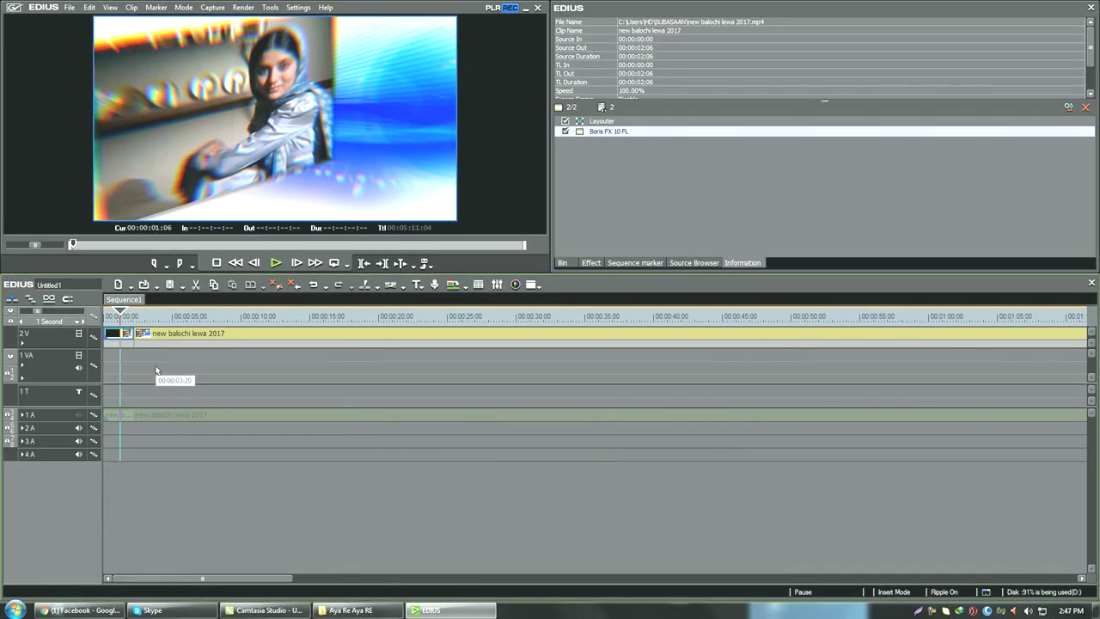
drag(123, 313, 105, 313)
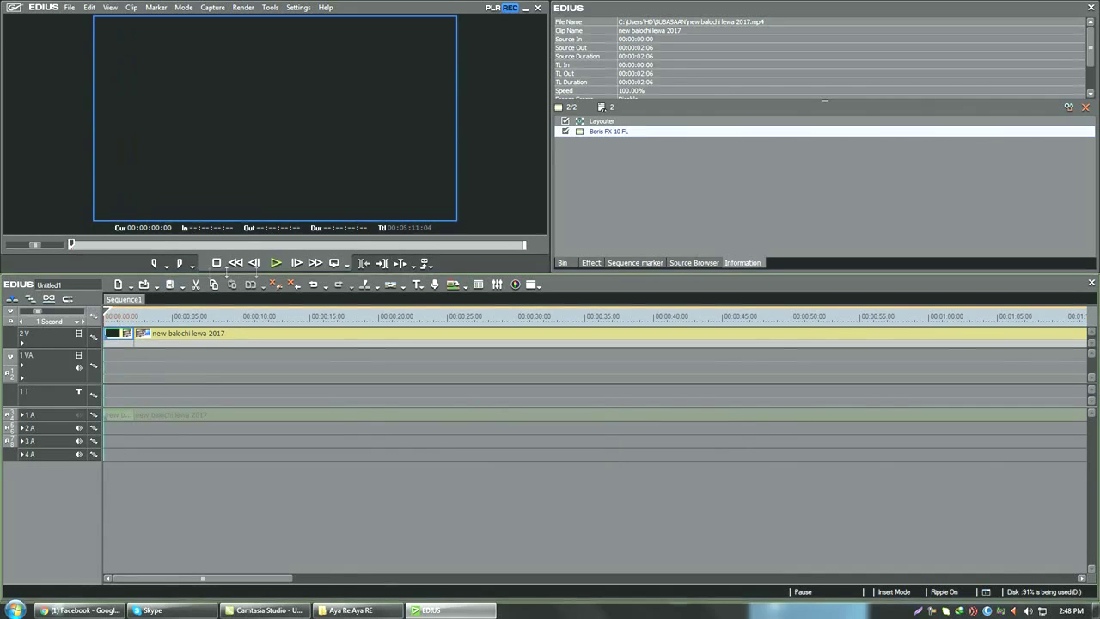
click(275, 263)
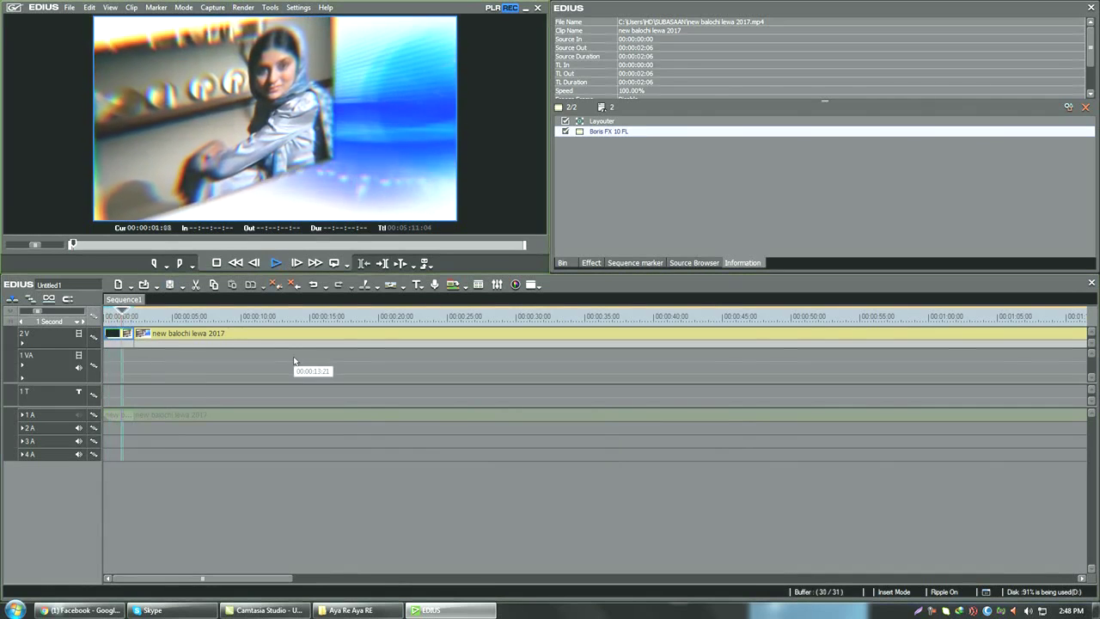
click(219, 265)
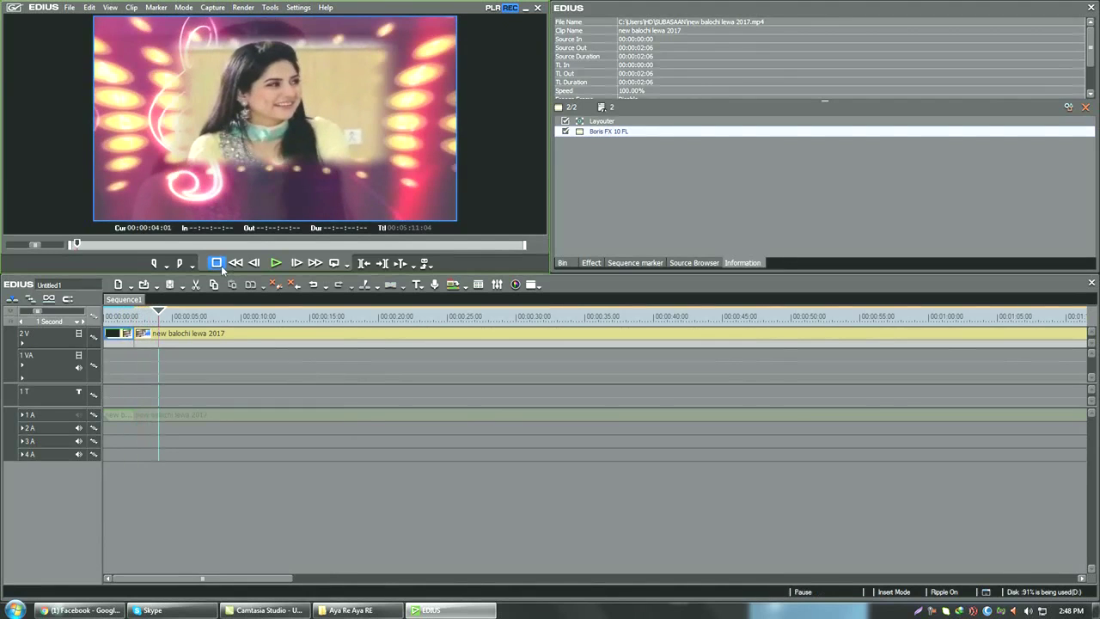